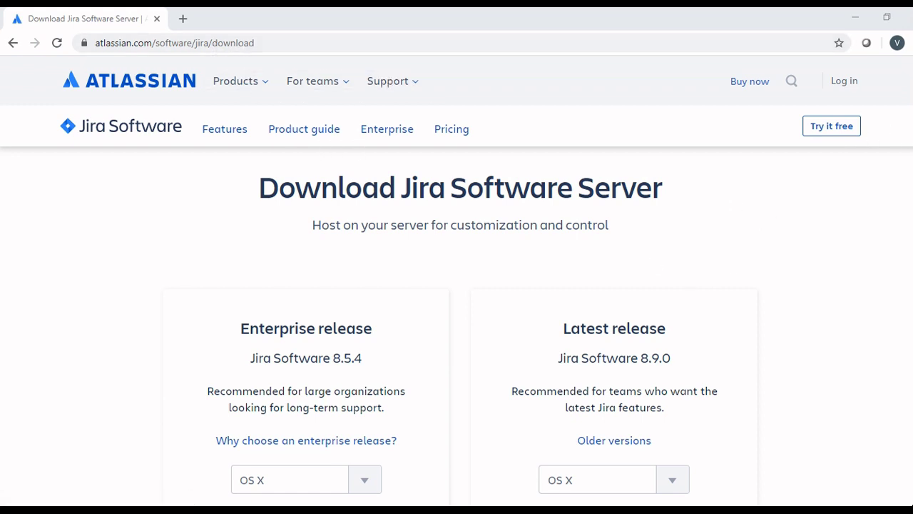
# Choose Windows 64 Bit for the 8.9.0 release and download it after agreeing to the licence terms.
pyautogui.scroll(-2, 456, 285)
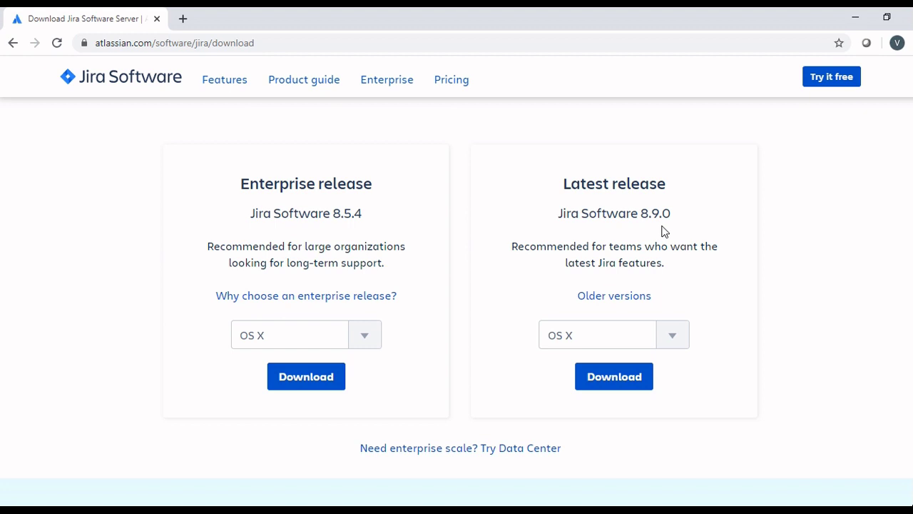
pyautogui.click(677, 339)
pyautogui.click(607, 433)
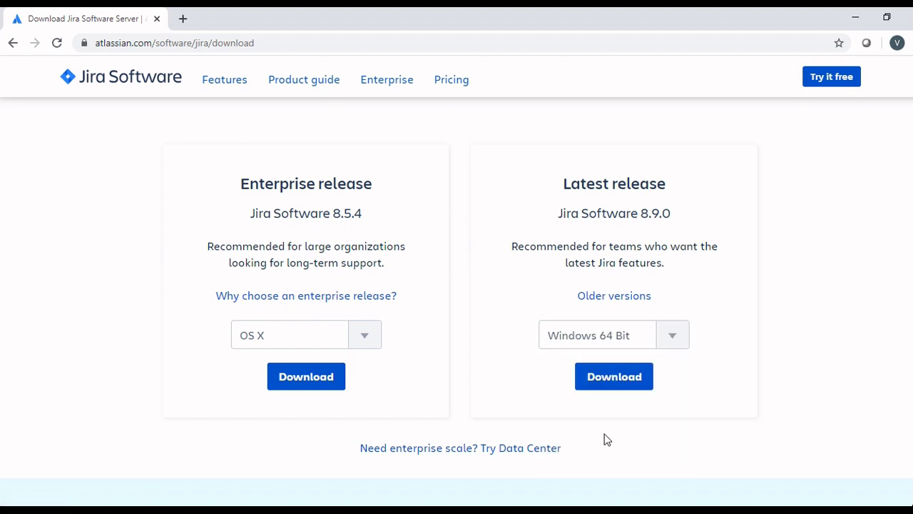
pyautogui.click(600, 377)
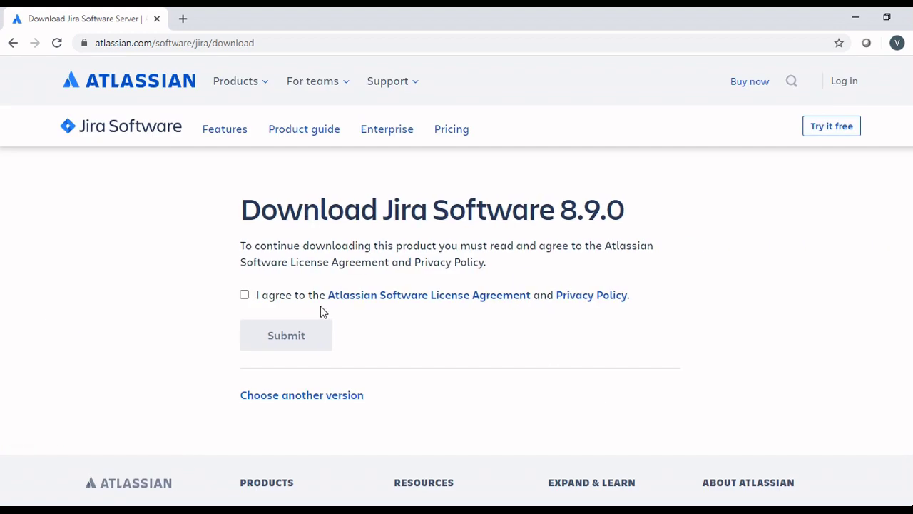
pyautogui.click(244, 295)
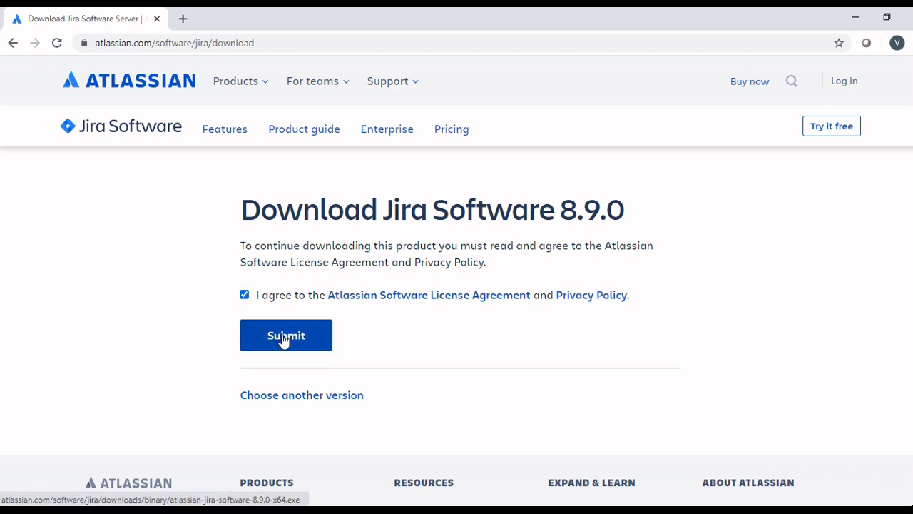
pyautogui.click(284, 340)
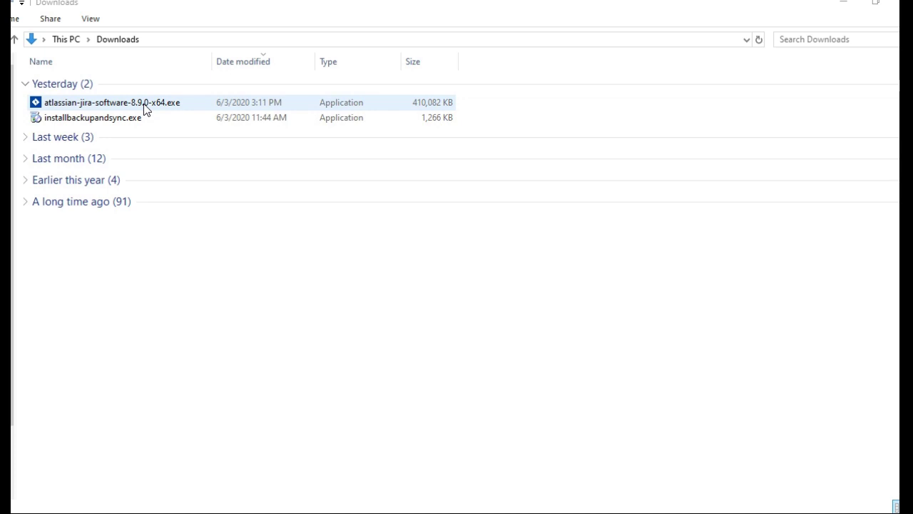
# Run the Jira 8.9.0 installer using Express Install defaults and finish so Jira launches.
pyautogui.doubleClick(145, 106)
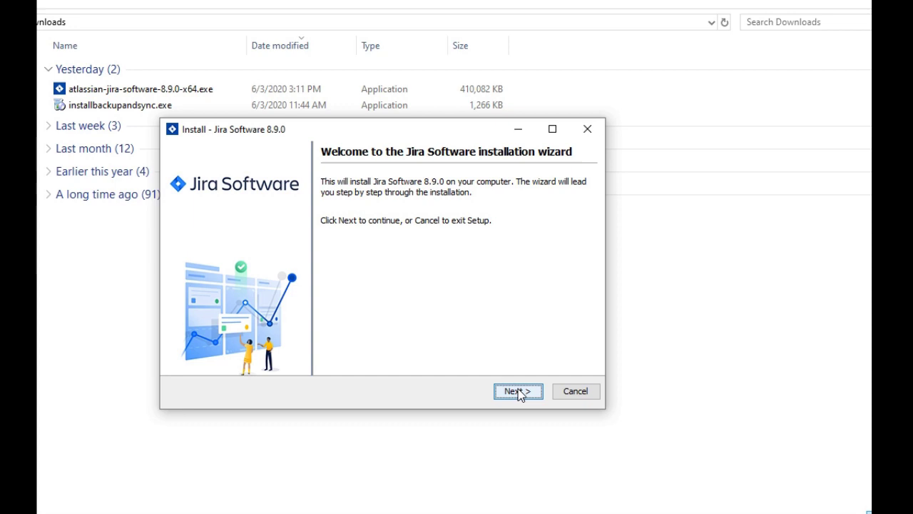
pyautogui.click(519, 392)
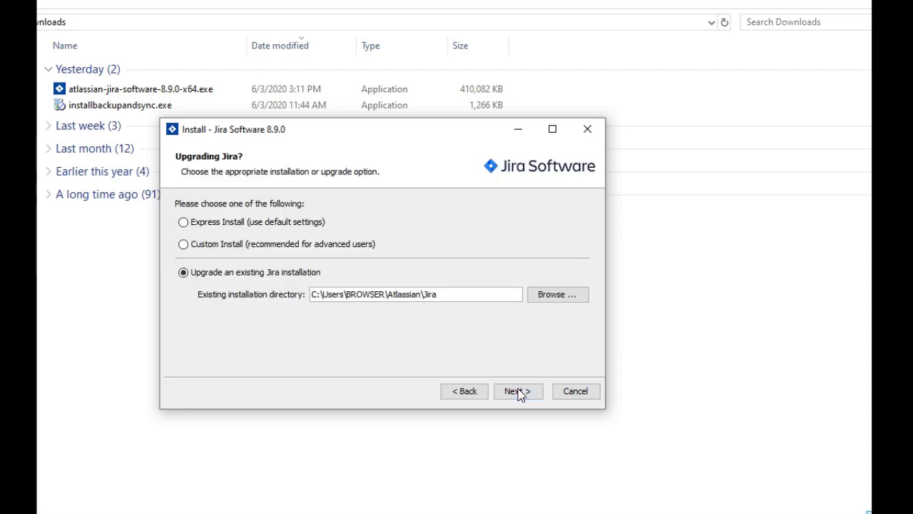
pyautogui.click(190, 223)
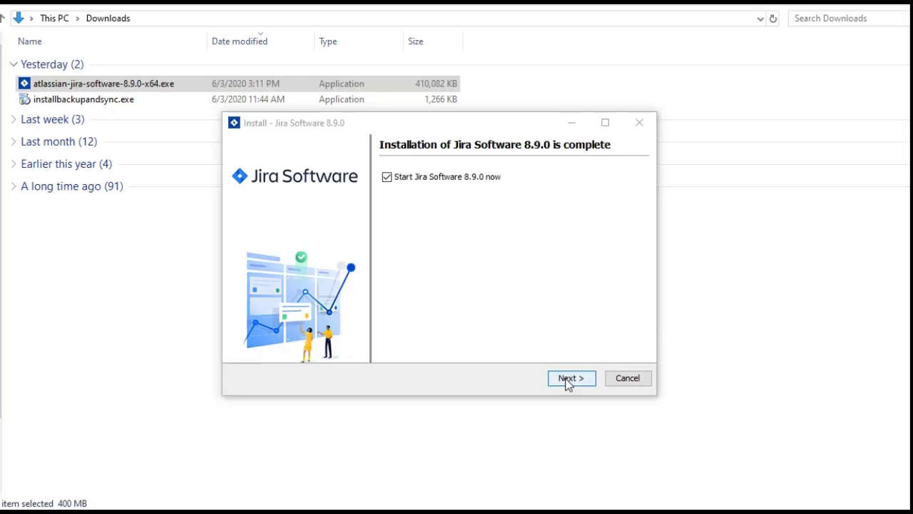
pyautogui.click(568, 380)
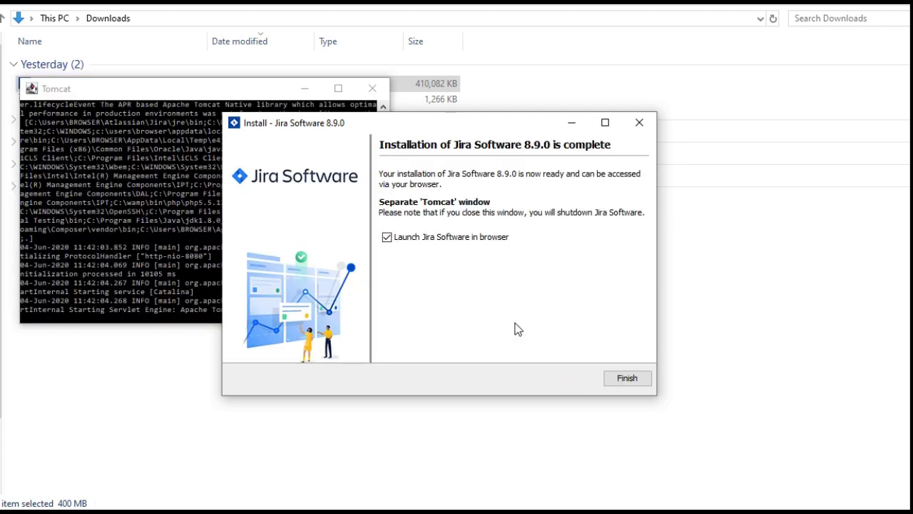
pyautogui.click(625, 384)
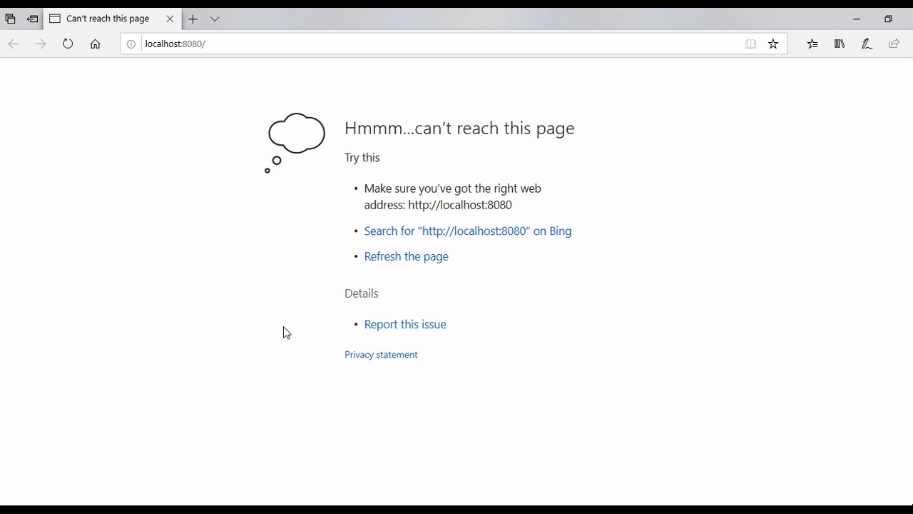
# Switch to File Explorer and select server.xml in Jira's conf folder.
pyautogui.hotkey('alt', 'Tab')
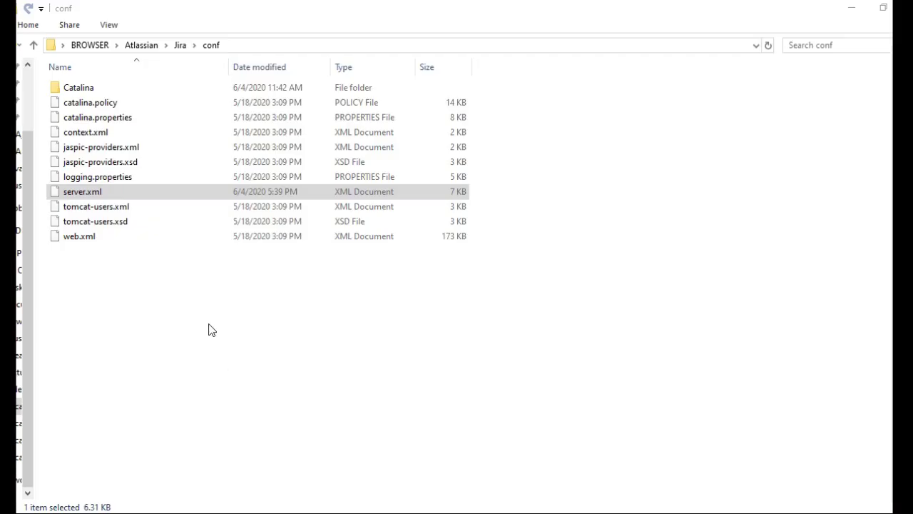
pyautogui.click(114, 196)
pyautogui.click(181, 53)
pyautogui.click(139, 194)
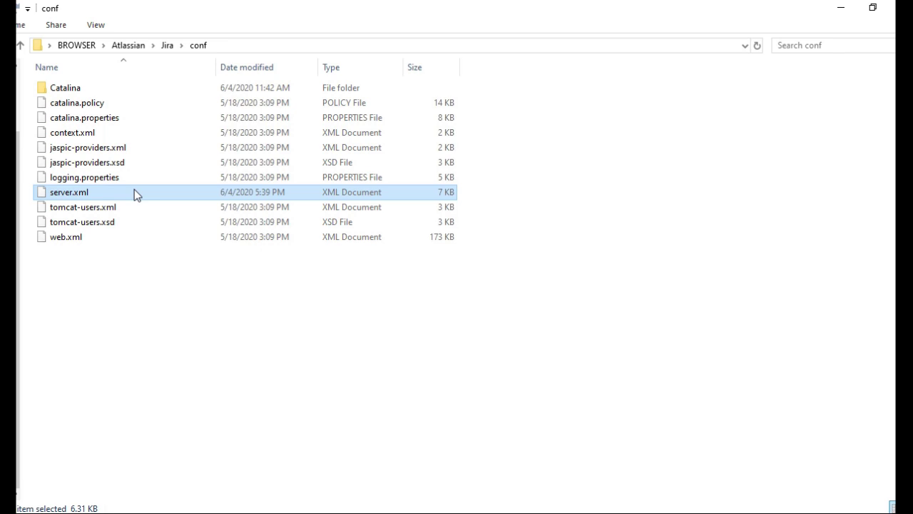
# Open server.xml in Notepad++.
pyautogui.doubleClick(57, 190)
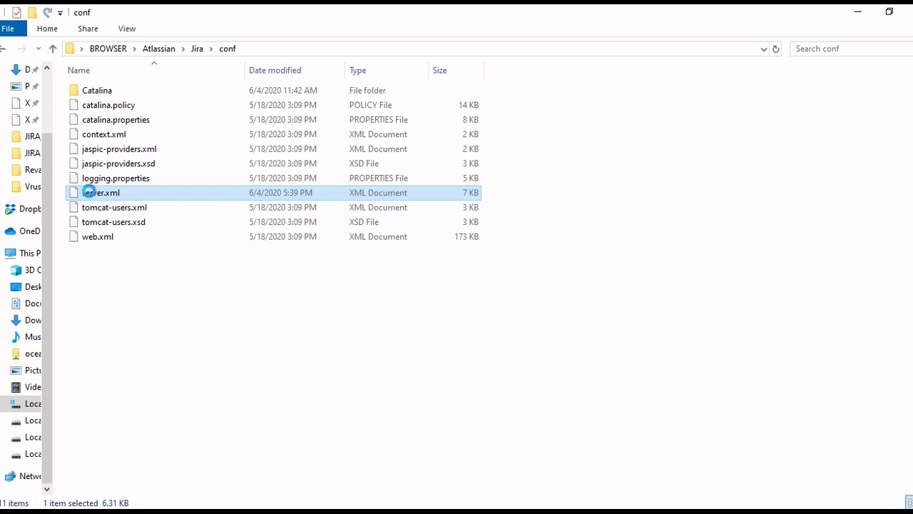
pyautogui.rightClick(89, 192)
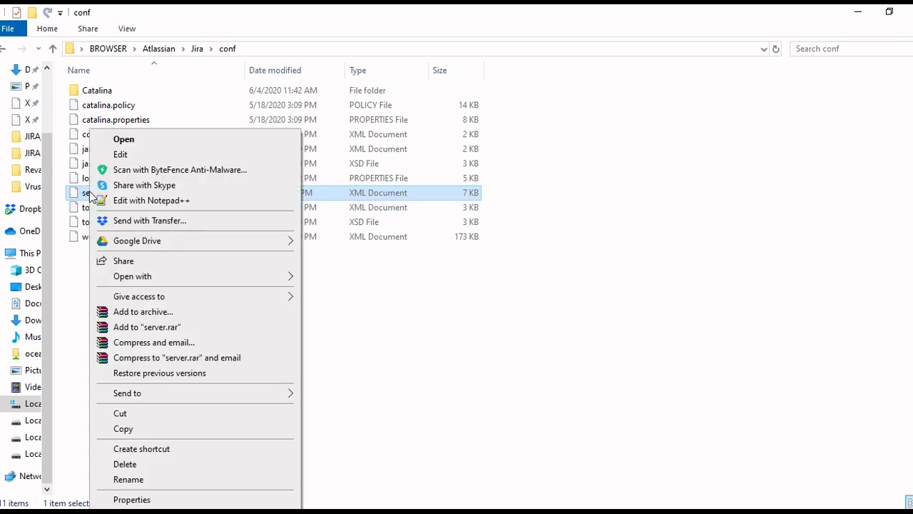
pyautogui.click(116, 200)
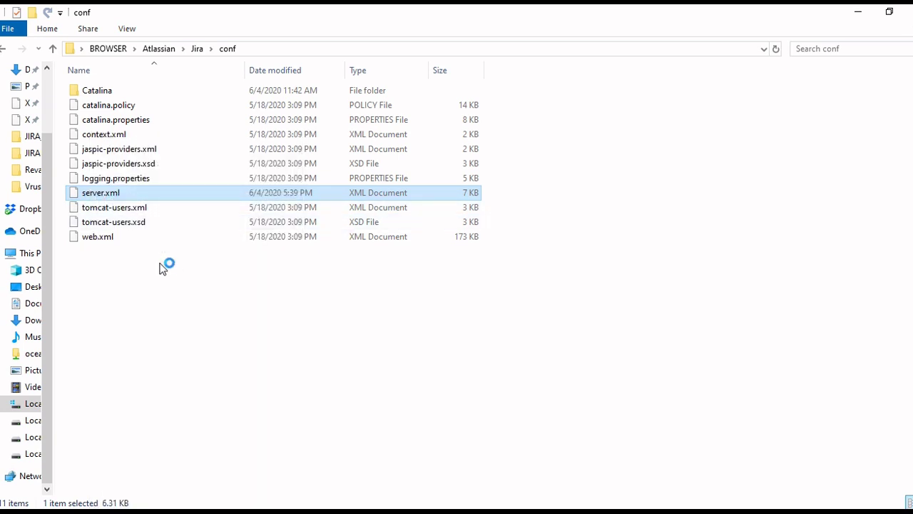
pyautogui.click(799, 219)
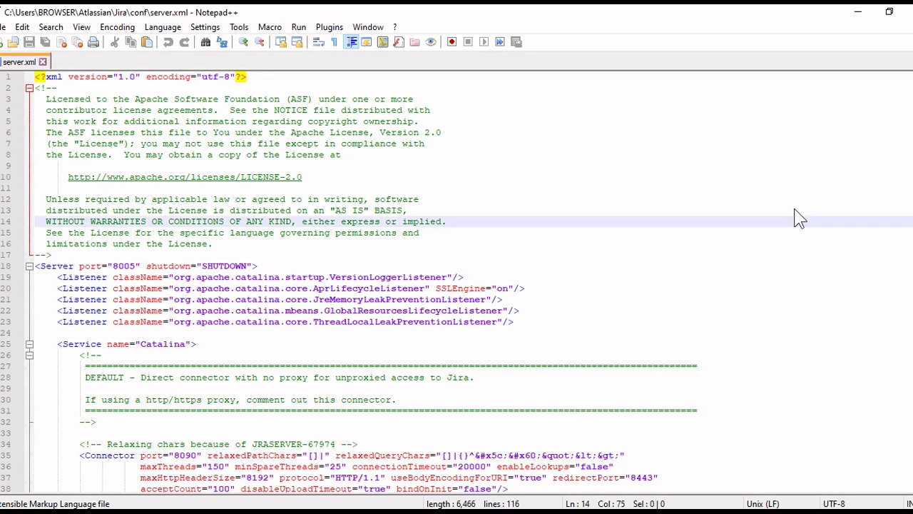
# Change the connector port on line 35 from 8080 to 8090, save, and close the file.
pyautogui.scroll(-5, 456, 285)
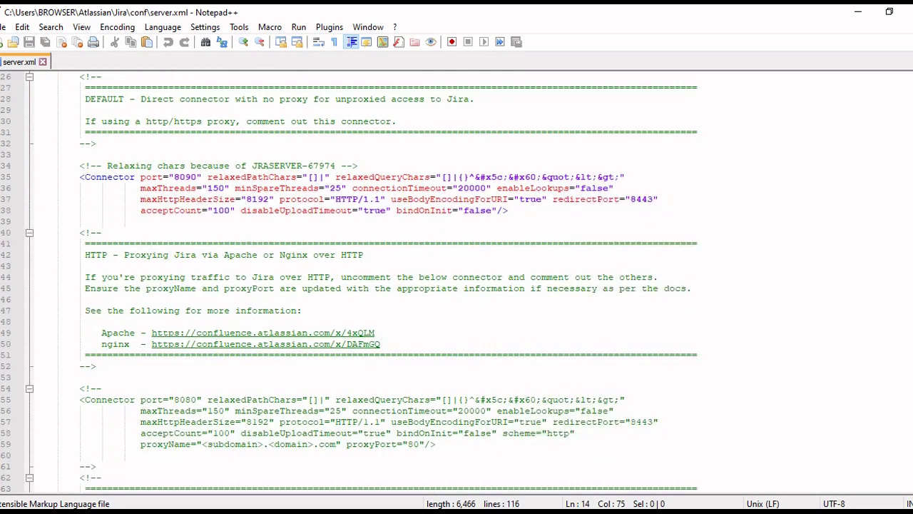
pyautogui.scroll(-1, 704, 167)
pyautogui.click(182, 155)
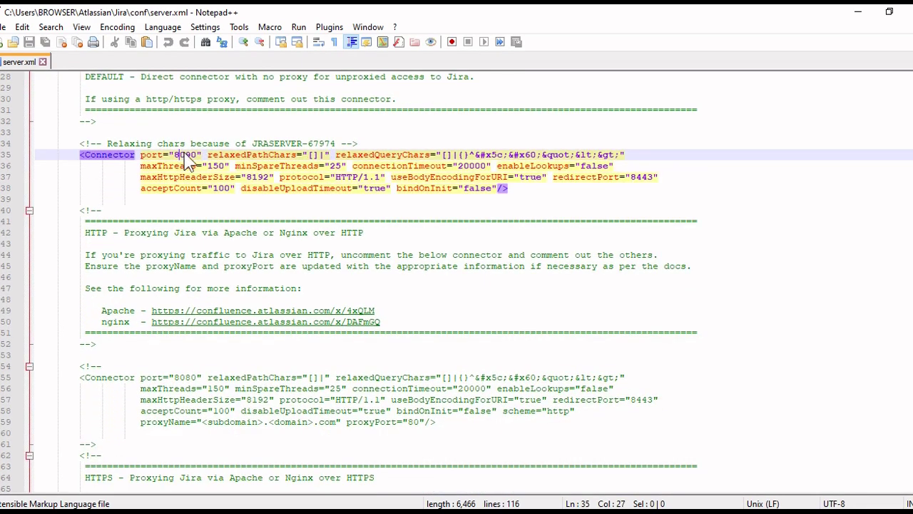
pyautogui.doubleClick(187, 154)
pyautogui.write('8090')
pyautogui.press('Down')
pyautogui.press('Down')
pyautogui.press('Down')
pyautogui.press('Down')
pyautogui.press('Down')
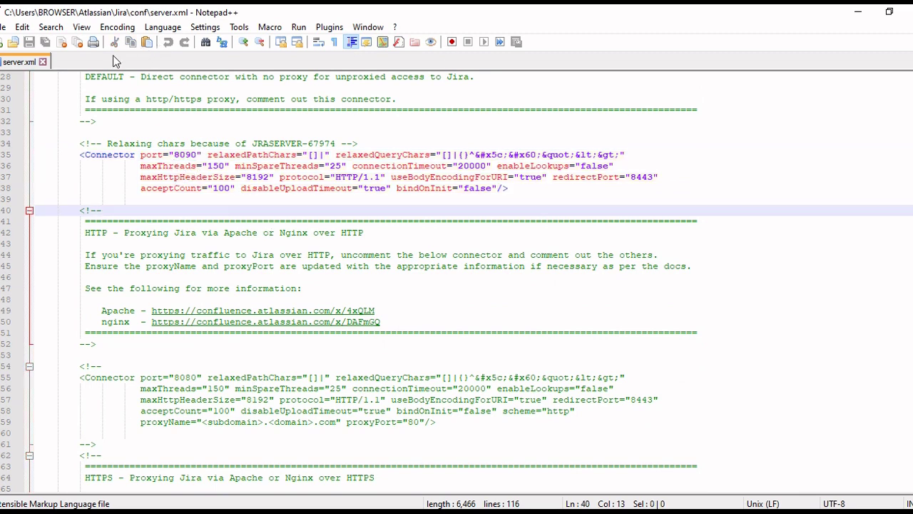
pyautogui.click(43, 63)
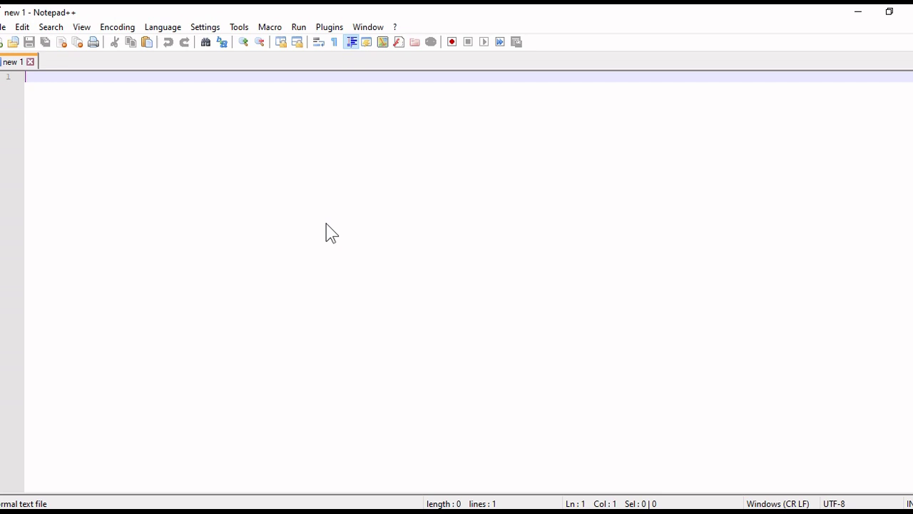
# Launch the Start Jira Server shortcut from the Jira Software Start Menu folder.
pyautogui.hotkey('alt', 'Tab')
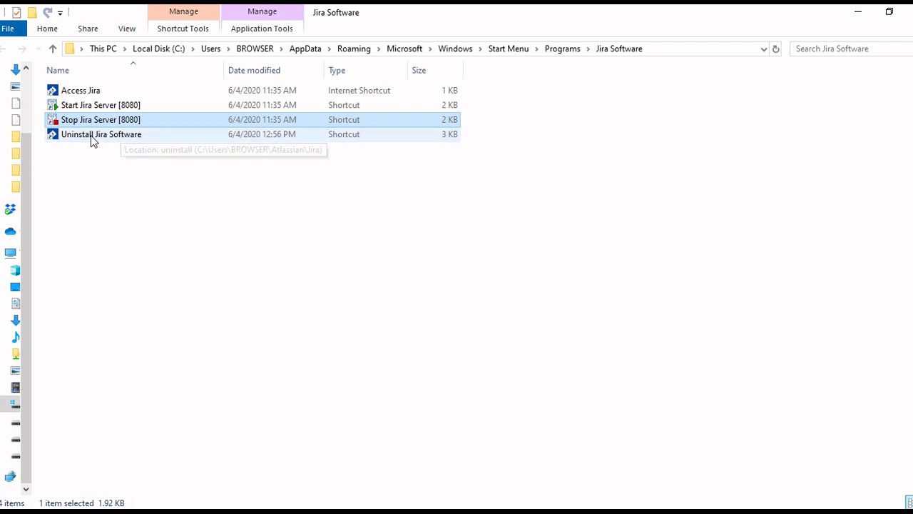
pyautogui.click(87, 108)
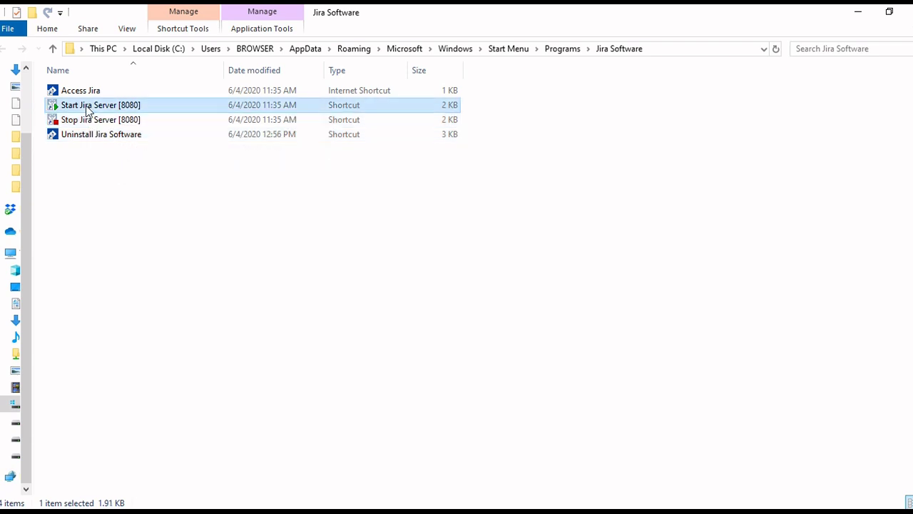
pyautogui.doubleClick(87, 109)
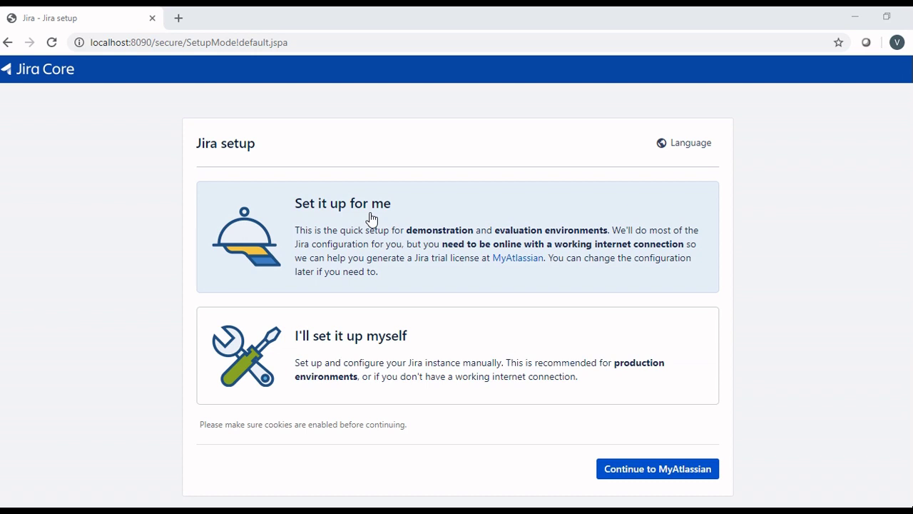
# Continue to MyAtlassian to request a Jira Software trial license.
pyautogui.click(614, 470)
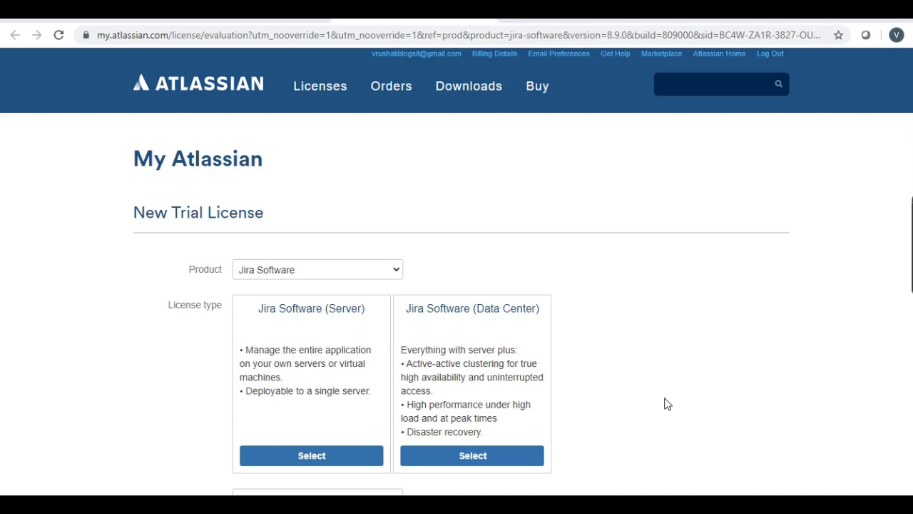
# Generate a Server-type trial license for this server ID and confirm installing it on localhost.
pyautogui.scroll(-1, 664, 404)
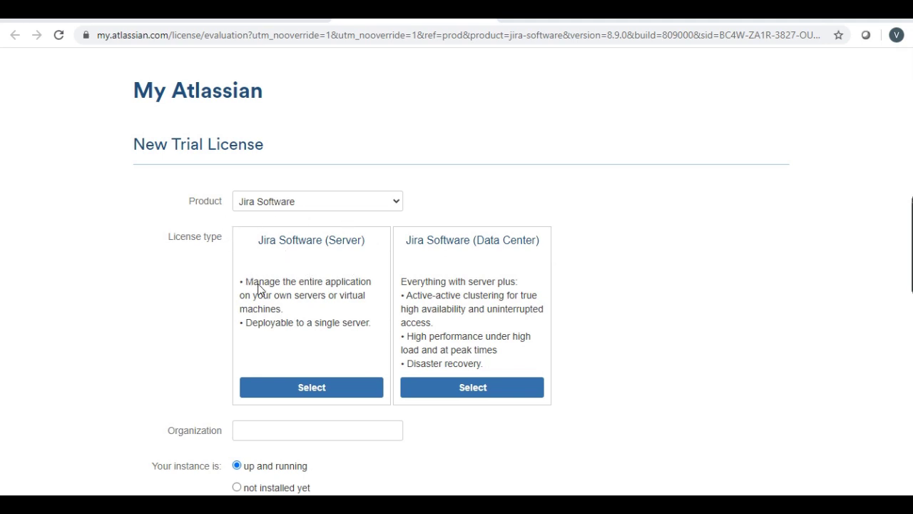
pyautogui.click(320, 392)
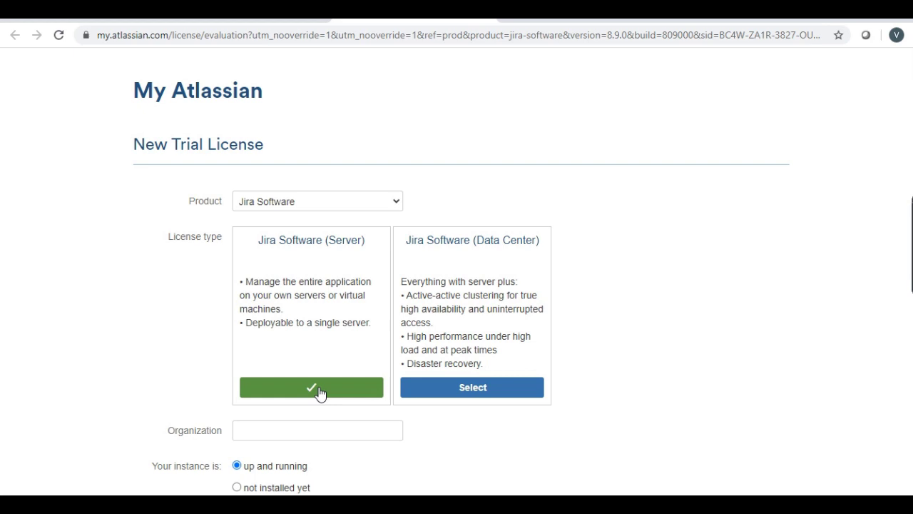
pyautogui.scroll(-3, 320, 392)
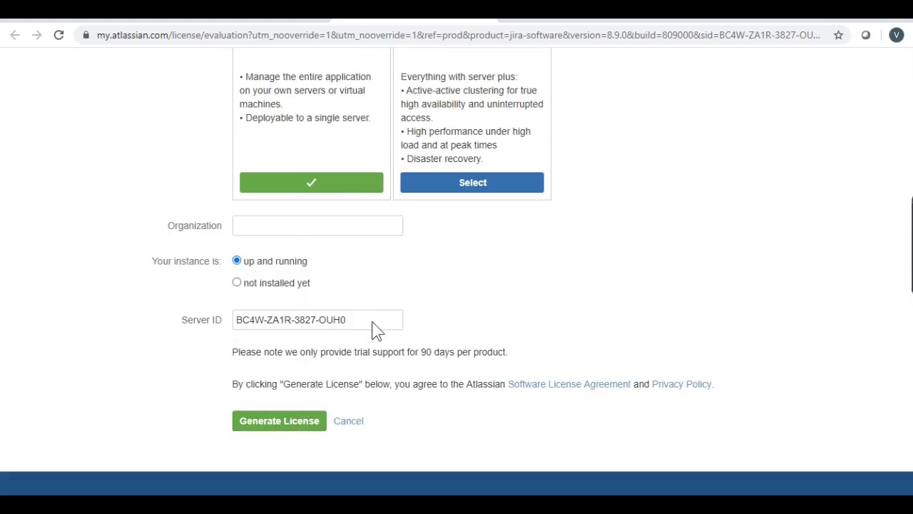
pyautogui.moveTo(375, 328); pyautogui.dragTo(236, 330)
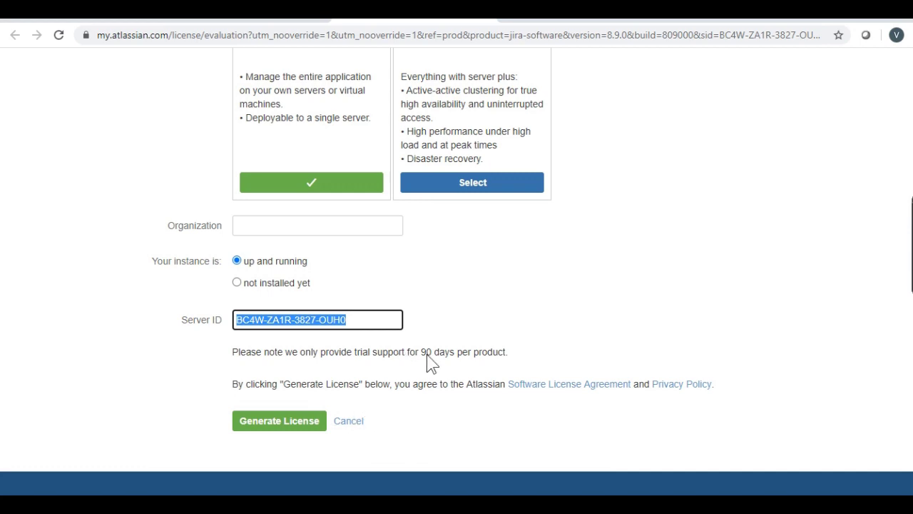
pyautogui.moveTo(398, 355); pyautogui.dragTo(455, 351)
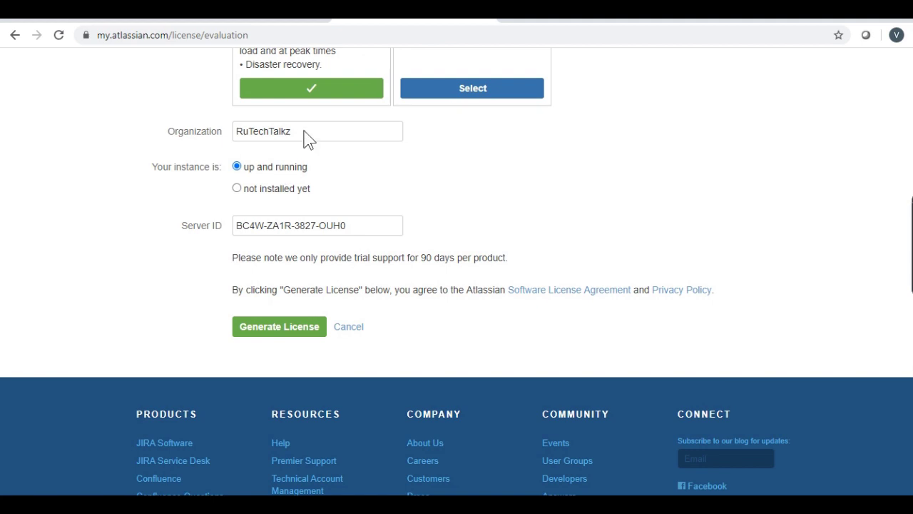
pyautogui.moveTo(299, 135); pyautogui.dragTo(234, 137)
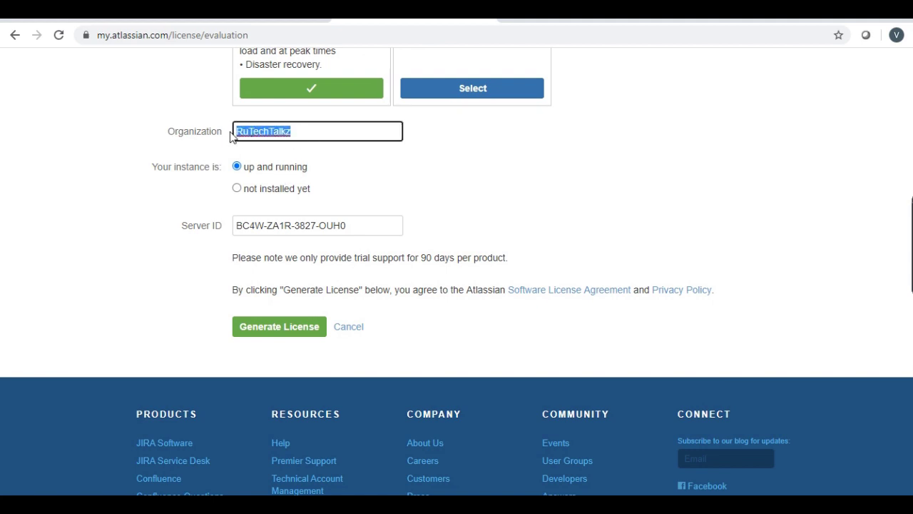
pyautogui.click(285, 330)
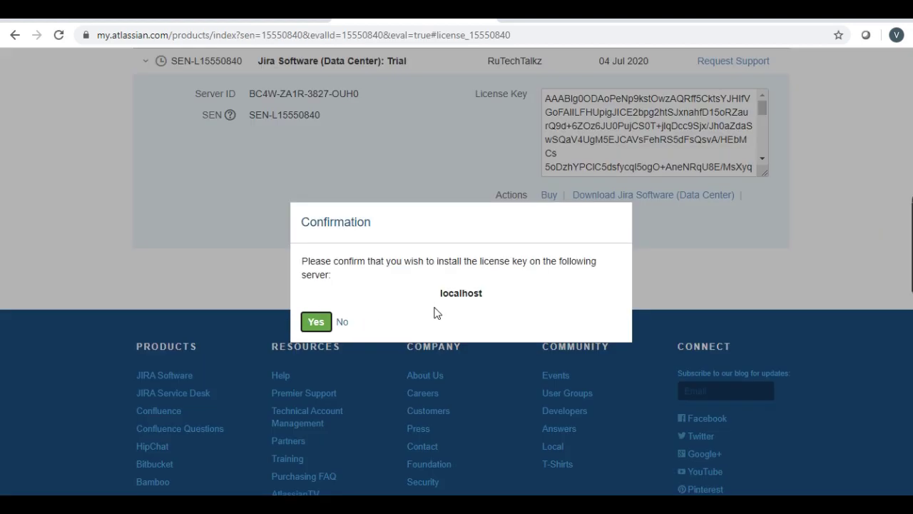
pyautogui.click(317, 326)
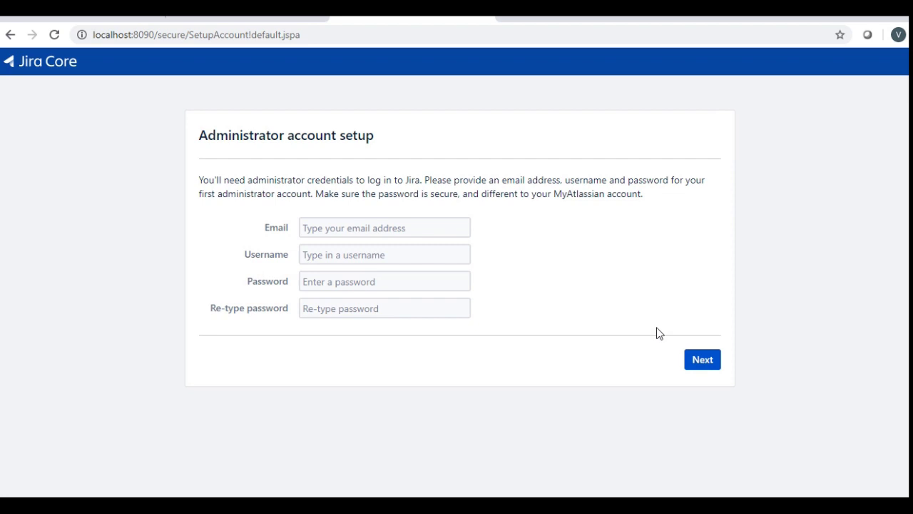
# Enter the administrator's email, username and password, then submit the account details.
pyautogui.click(408, 235)
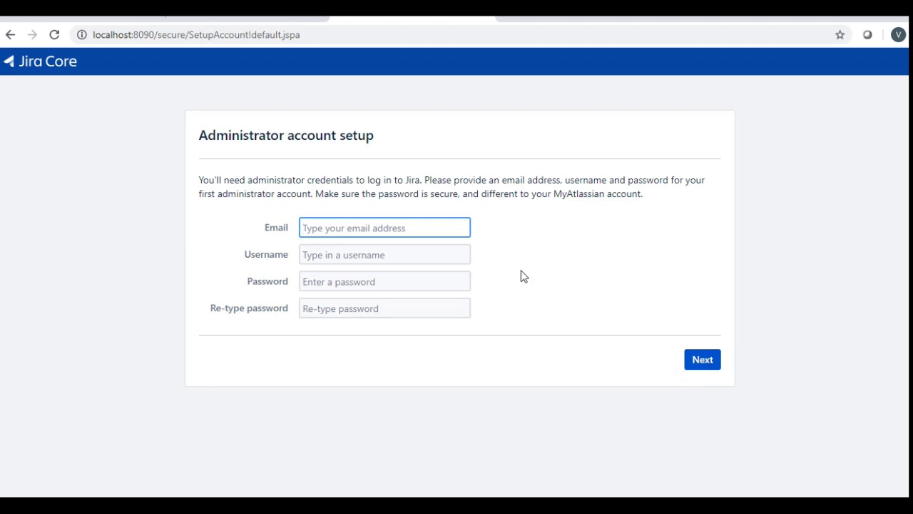
pyautogui.click(703, 359)
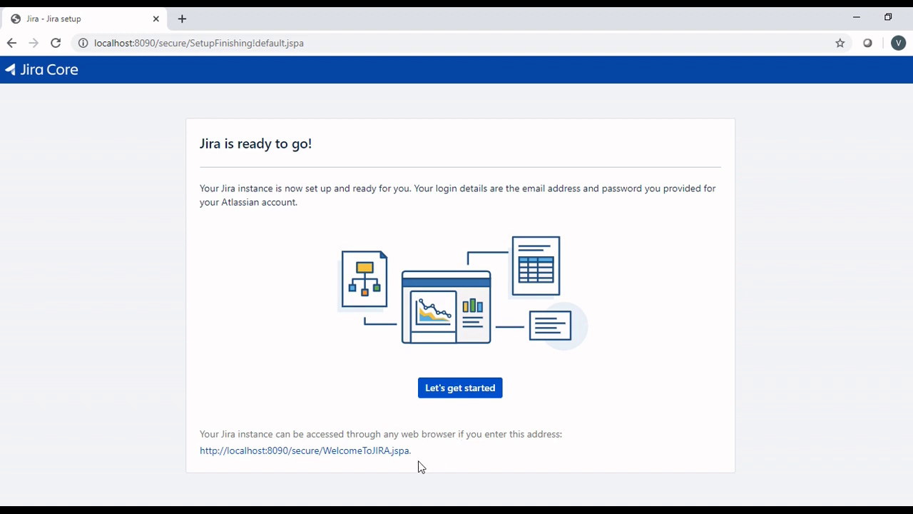
# Start using Jira, keep English as the language, and move past the avatar step.
pyautogui.click(472, 393)
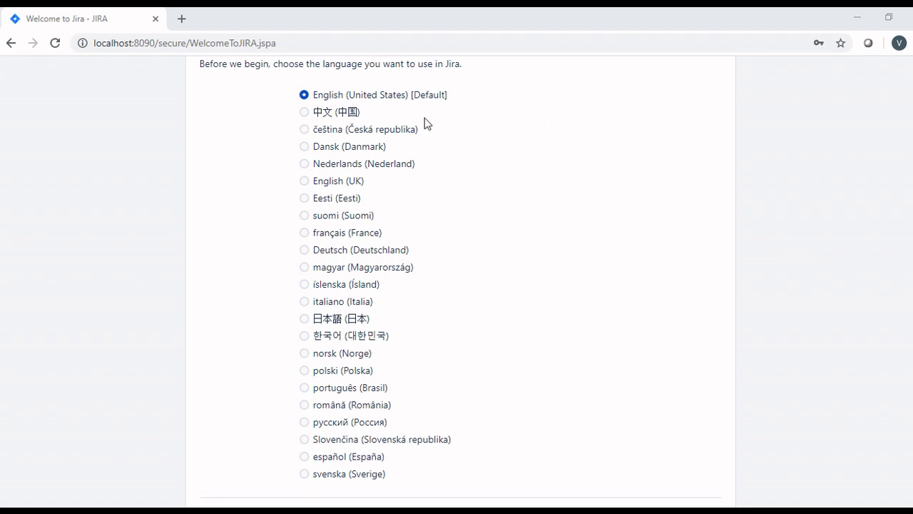
pyautogui.scroll(-1, 461, 284)
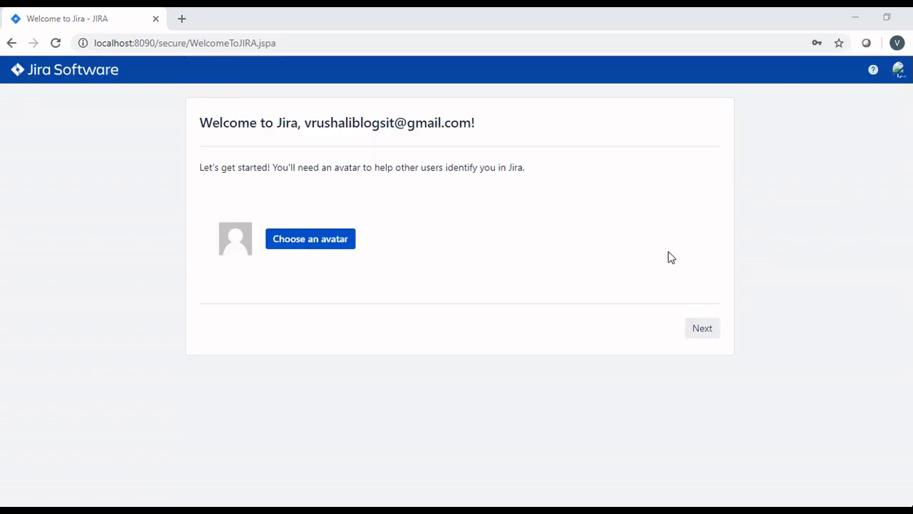
pyautogui.click(697, 325)
pyautogui.click(699, 328)
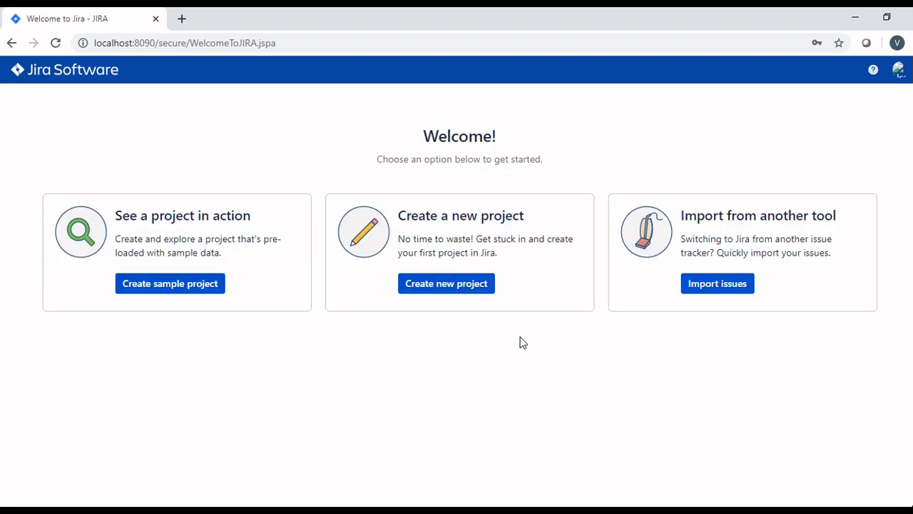
# Create a new project using the Basic software development template.
pyautogui.click(457, 293)
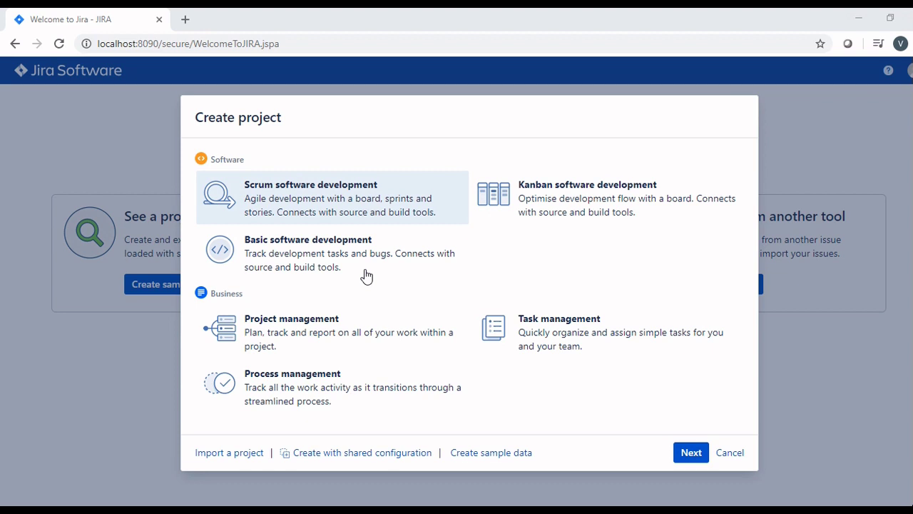
pyautogui.click(280, 259)
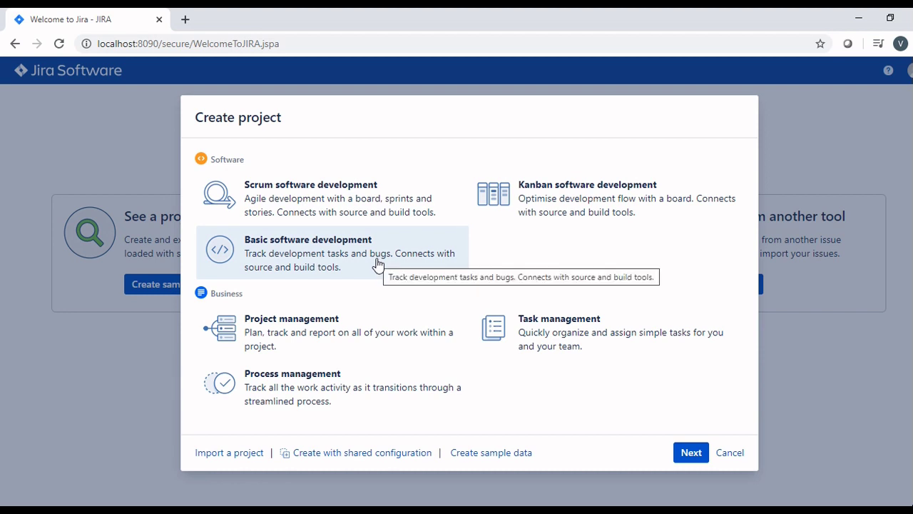
pyautogui.click(686, 455)
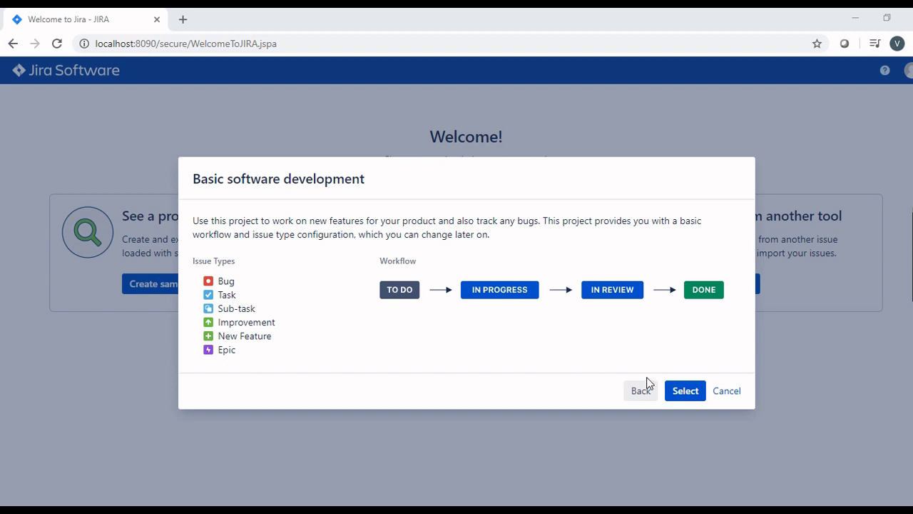
pyautogui.click(677, 391)
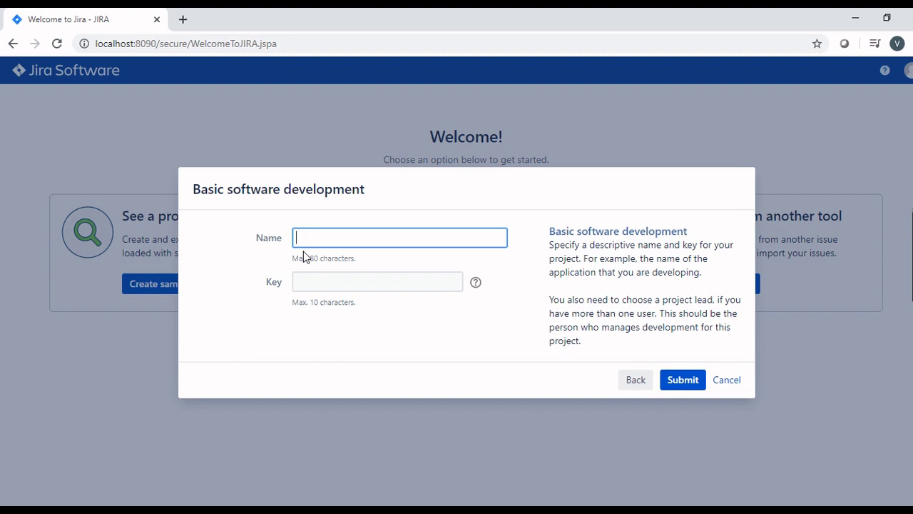
# Enter MyFirstProject as the project name and select the auto-filled key MYFI to replace it.
pyautogui.write('MyFirstProject')
pyautogui.doubleClick(405, 274)
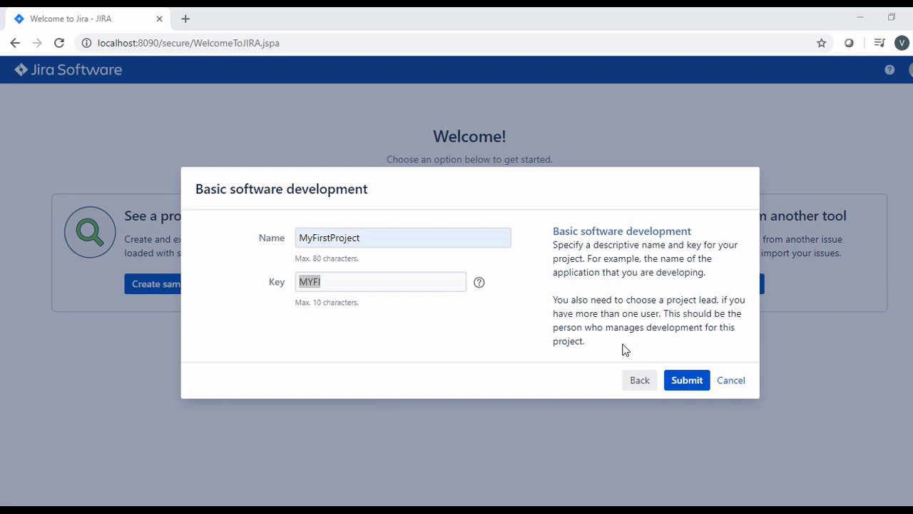
pyautogui.click(686, 380)
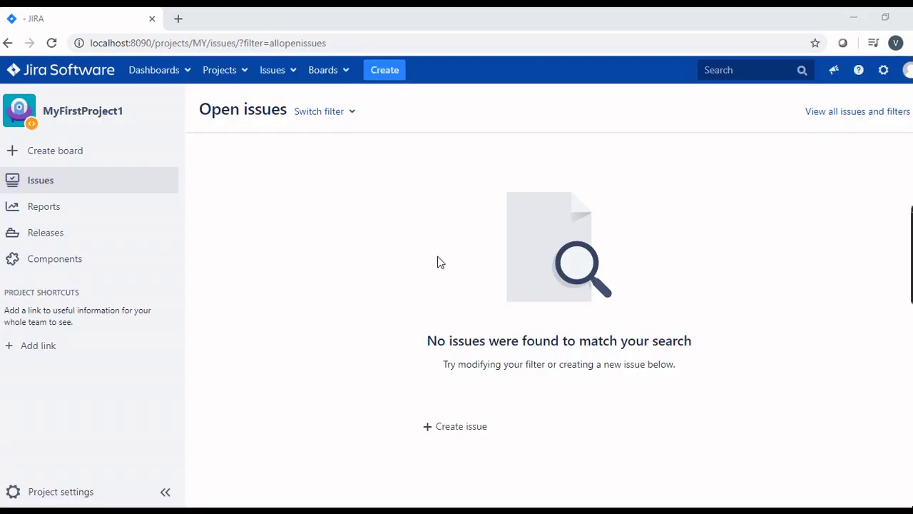